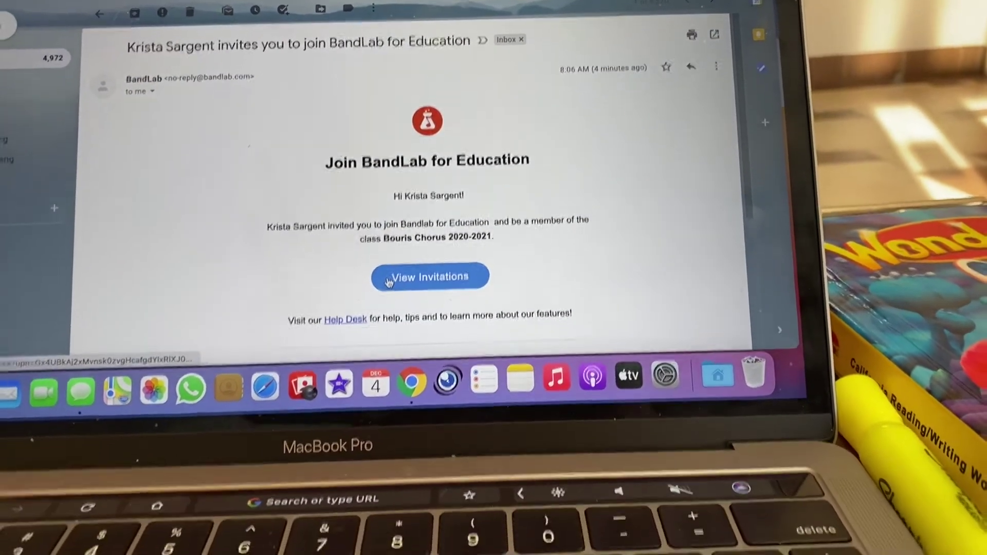
- Open the pending BandLab class invitations from the Gmail invite email
click(382, 312)
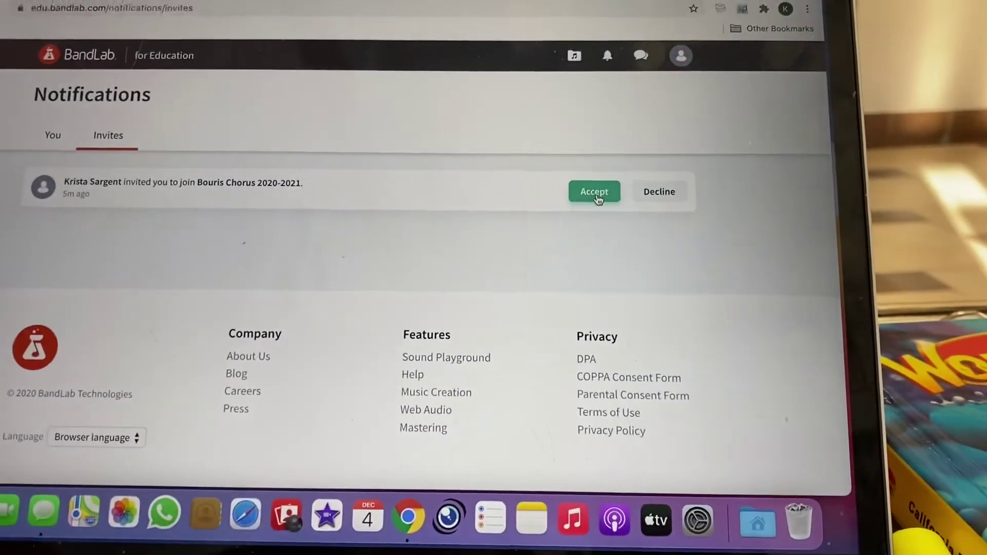
- Accept the Bouris Chorus 2020-2021 class invite on the Invites tab
click(555, 222)
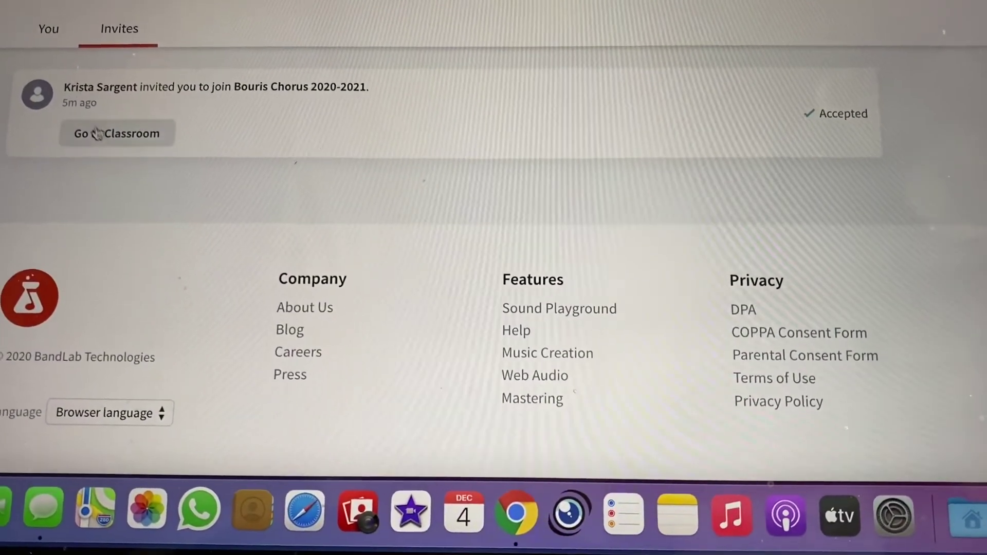
- Go to the Bouris Chorus 2020-2021 classroom from the accepted invite
click(99, 134)
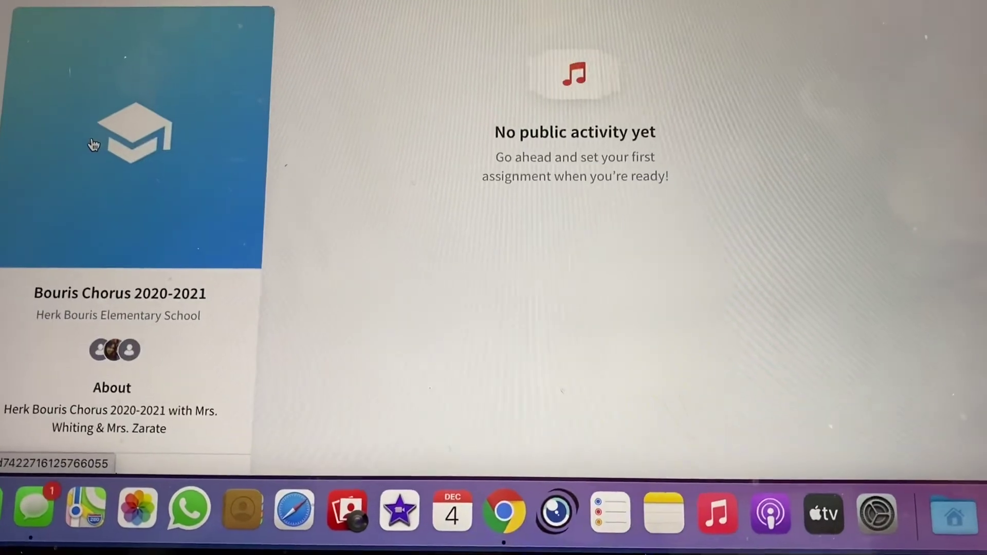